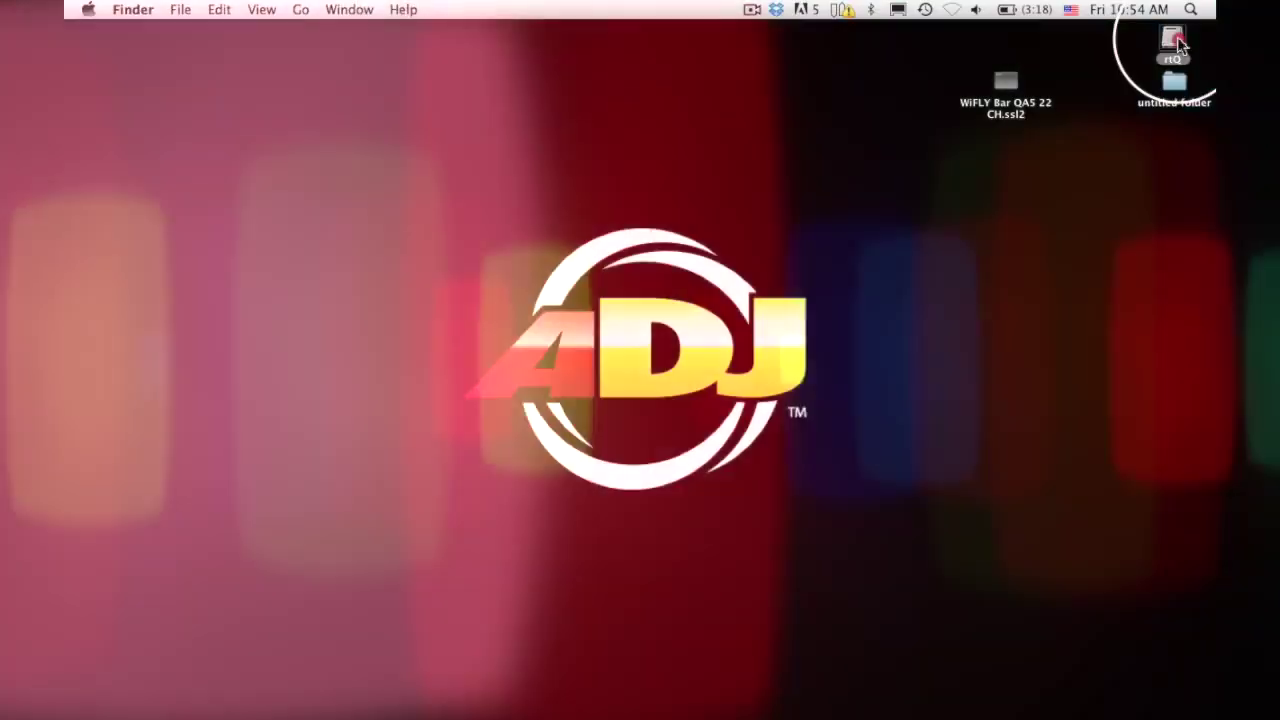
Step: Open the American DJ folder inside the MyDMX 2.0 ScanLibrary on the rtQ drive
double_click(1165, 40)
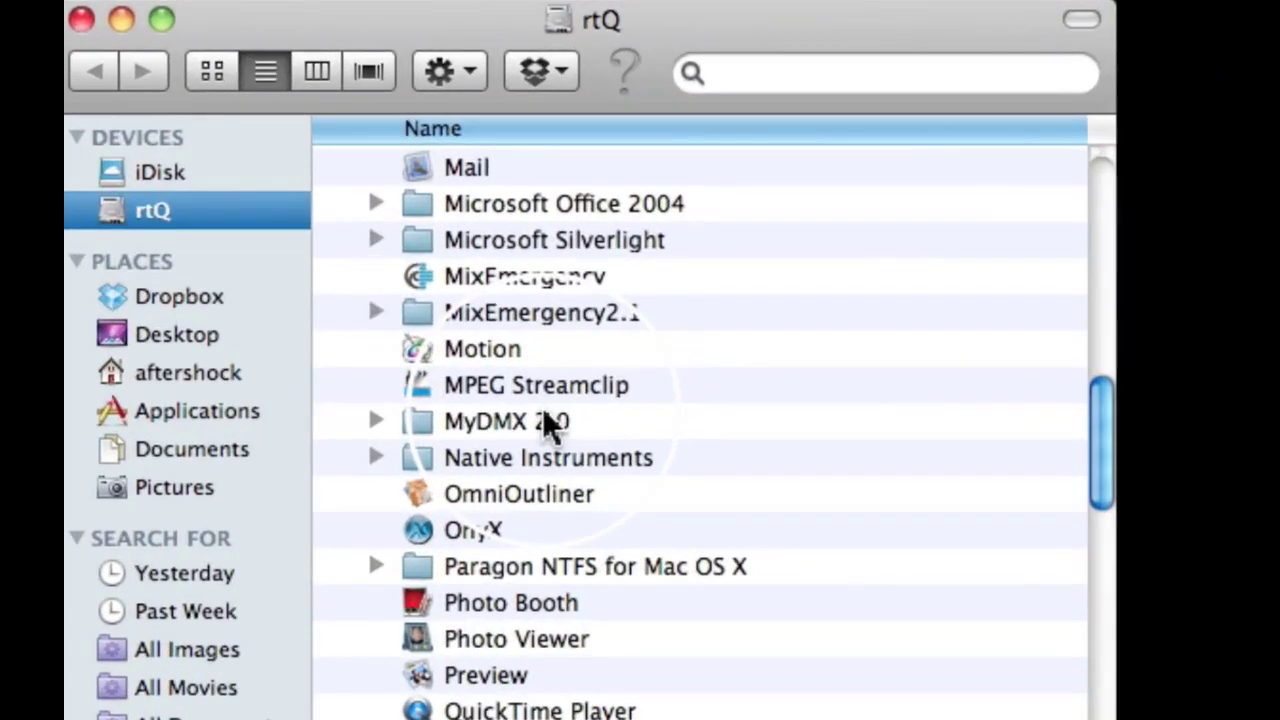
click(578, 218)
double_click(548, 420)
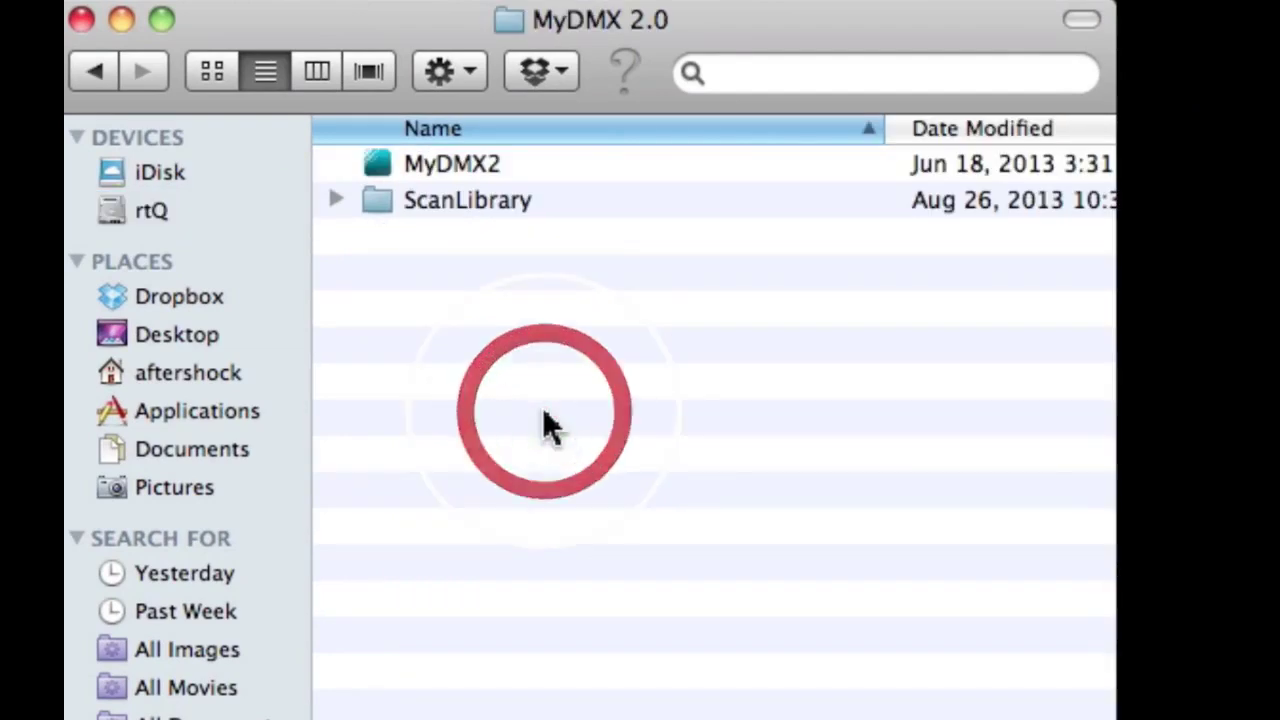
double_click(380, 200)
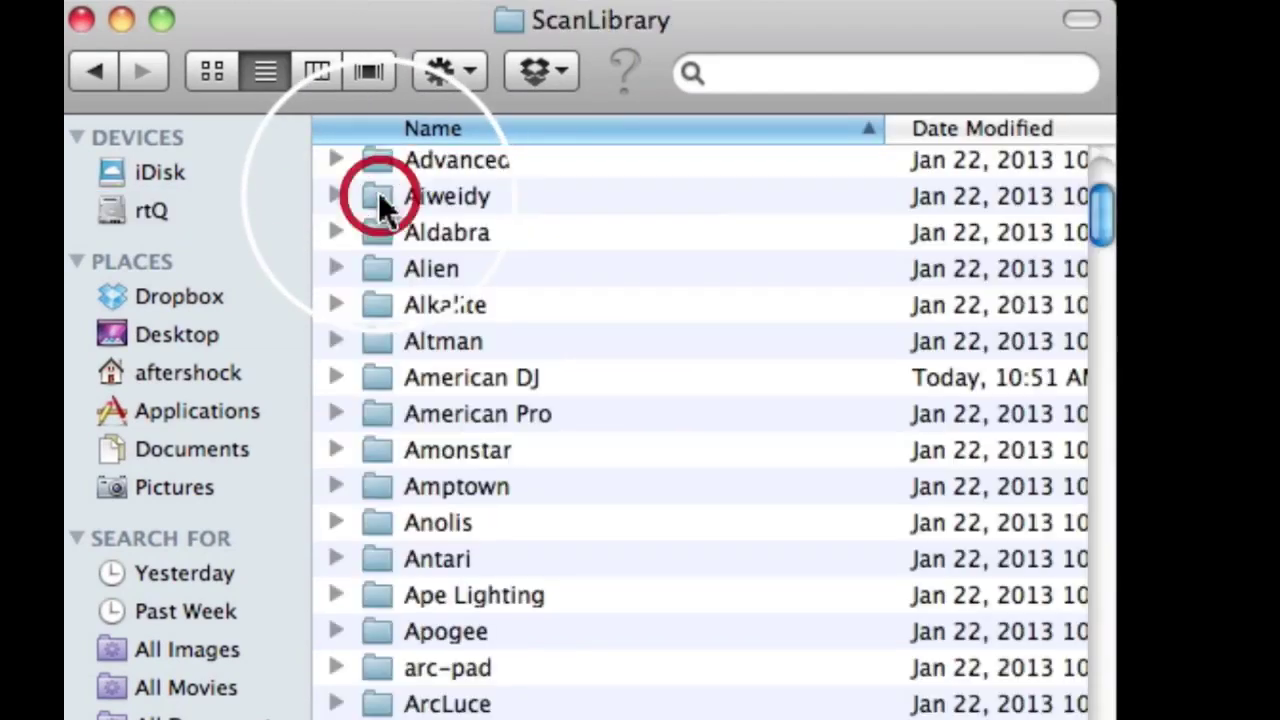
double_click(380, 380)
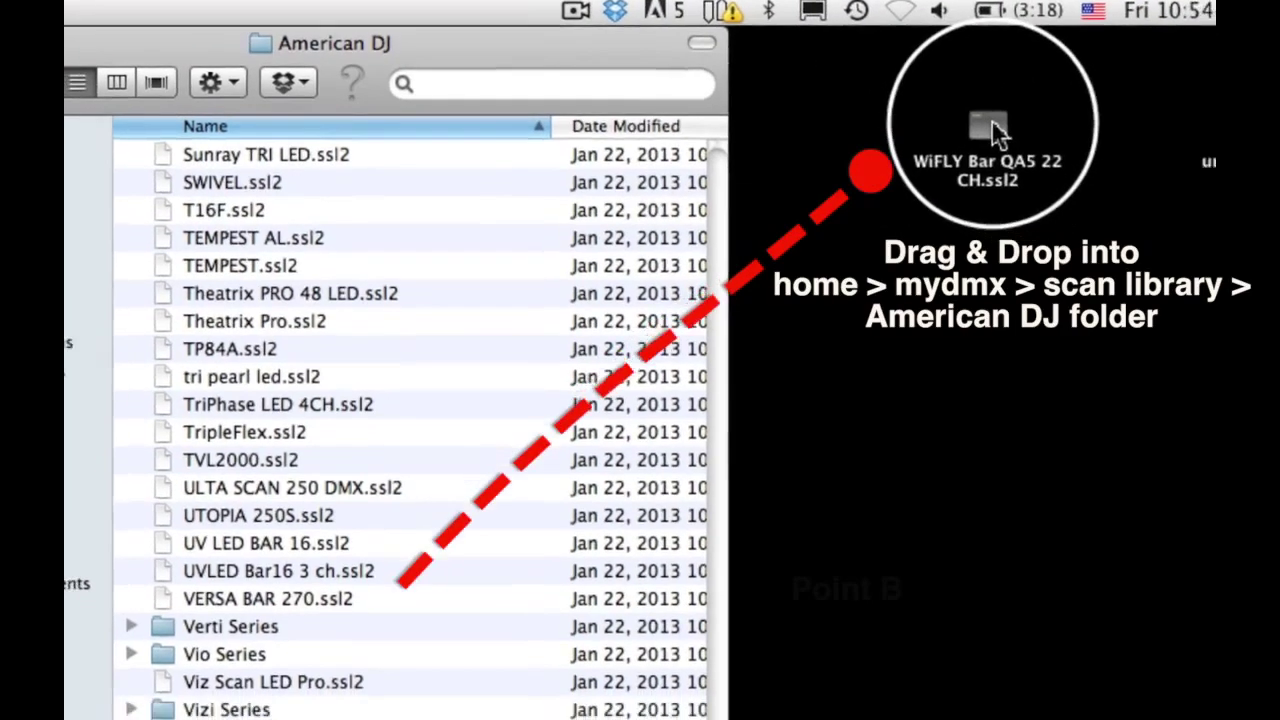
Step: Move WiFLY Bar QA5 22 CH.ssl2 from the desktop into the American DJ folder
drag(991, 125, 227, 386)
drag(247, 305, 247, 305)
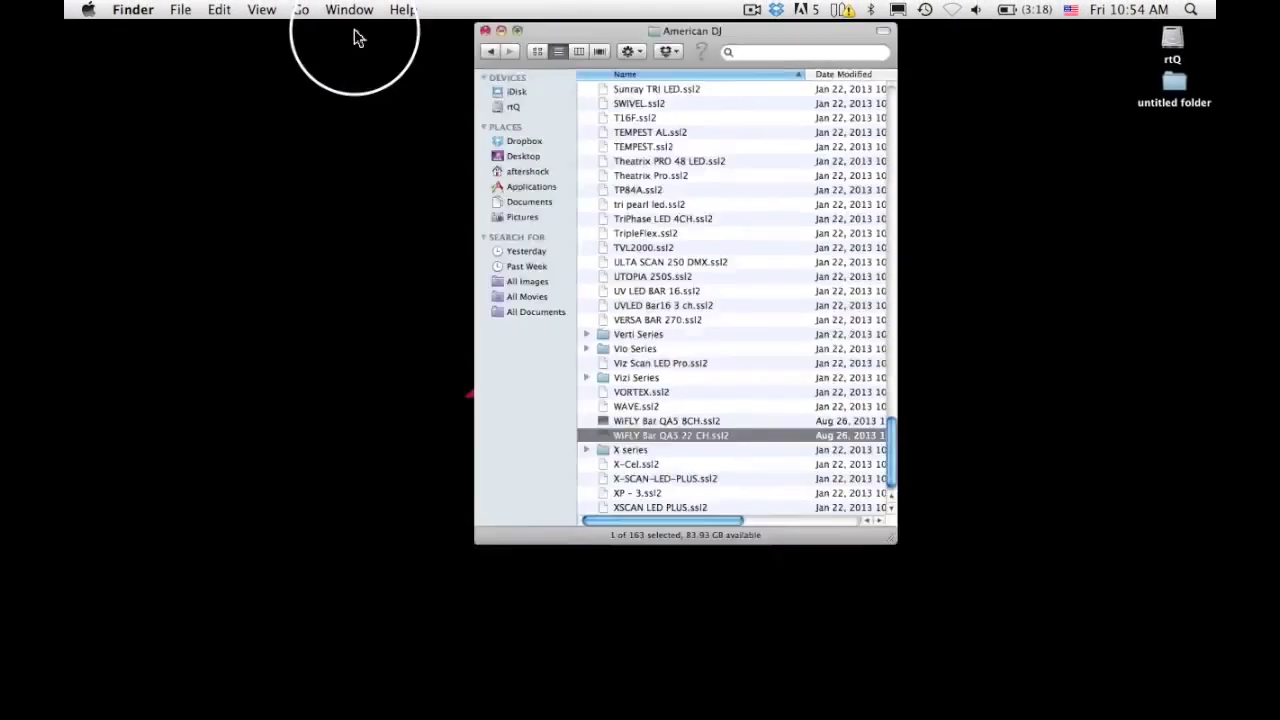
Step: Switch to MyDMX 2.0 and expand the AMERICAN DJ folder in the ScanLibrary
click(186, 25)
click(757, 671)
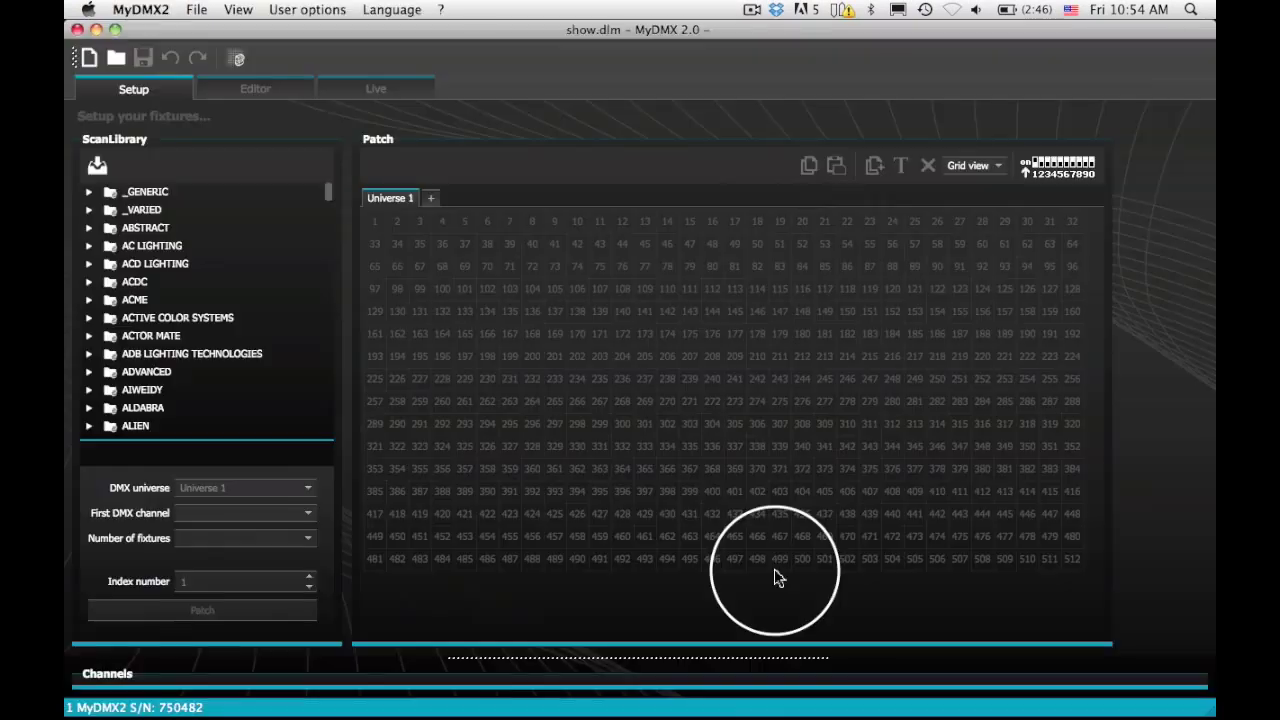
scroll(192, 259, down, 2)
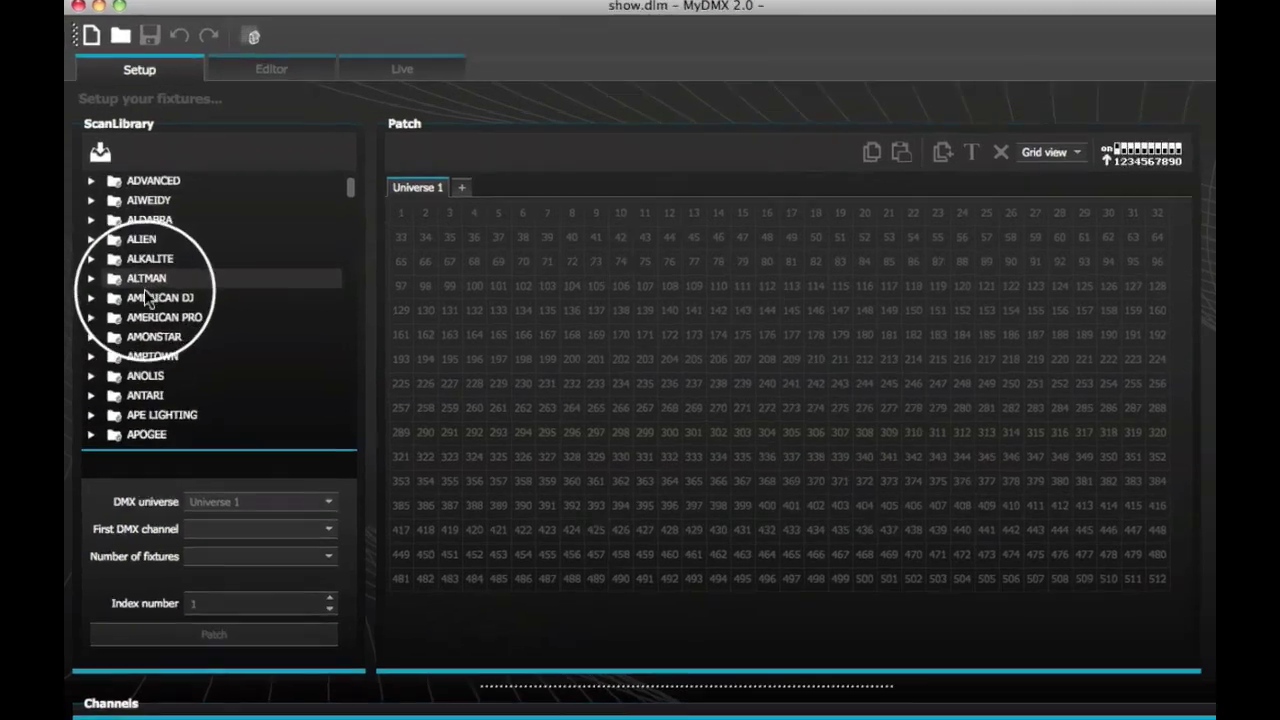
click(140, 300)
click(106, 287)
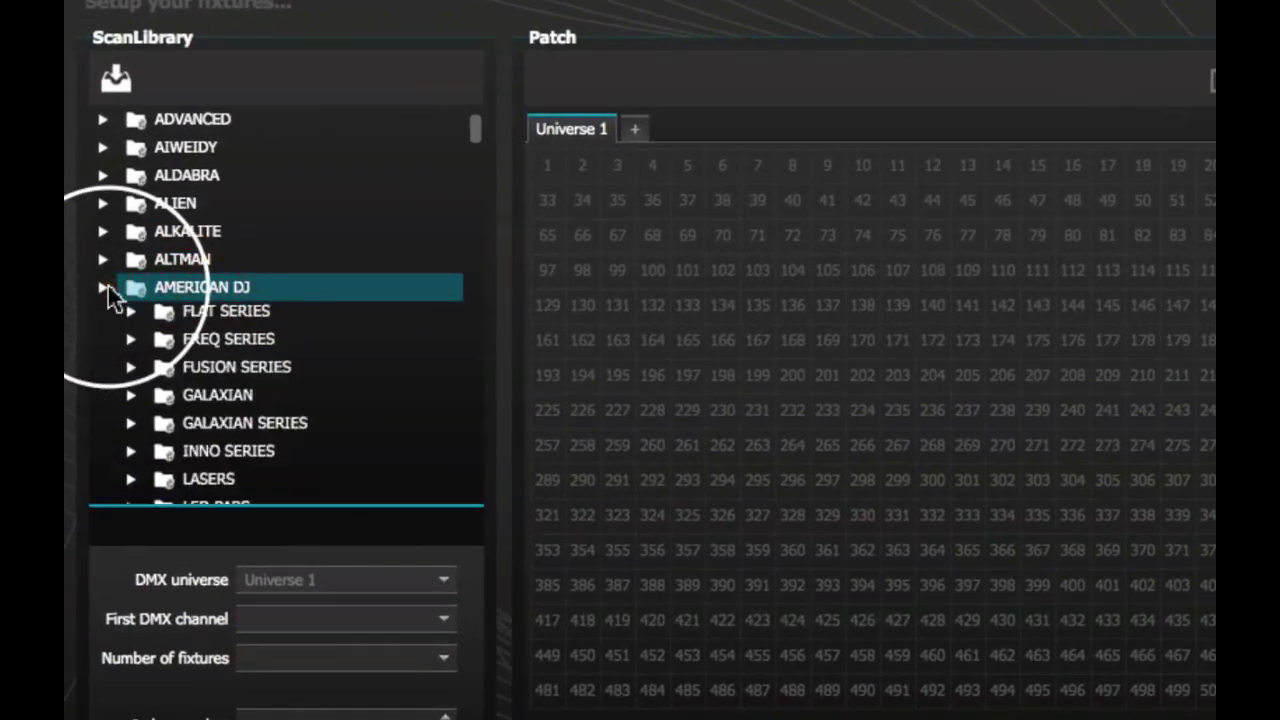
Step: Patch the wifly bar qa5 22 ch fixture onto Universe 1 starting at channel 1
scroll(261, 328, down, 5)
scroll(262, 338, down, 20)
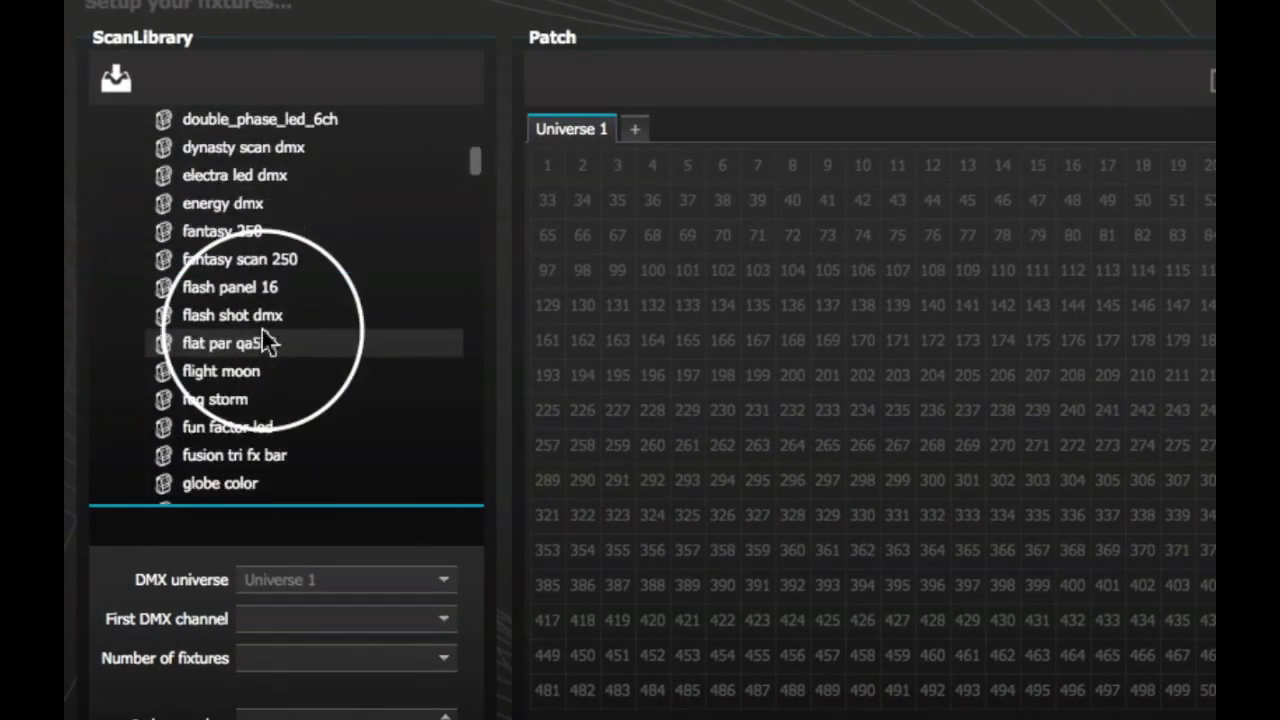
drag(268, 240, 553, 162)
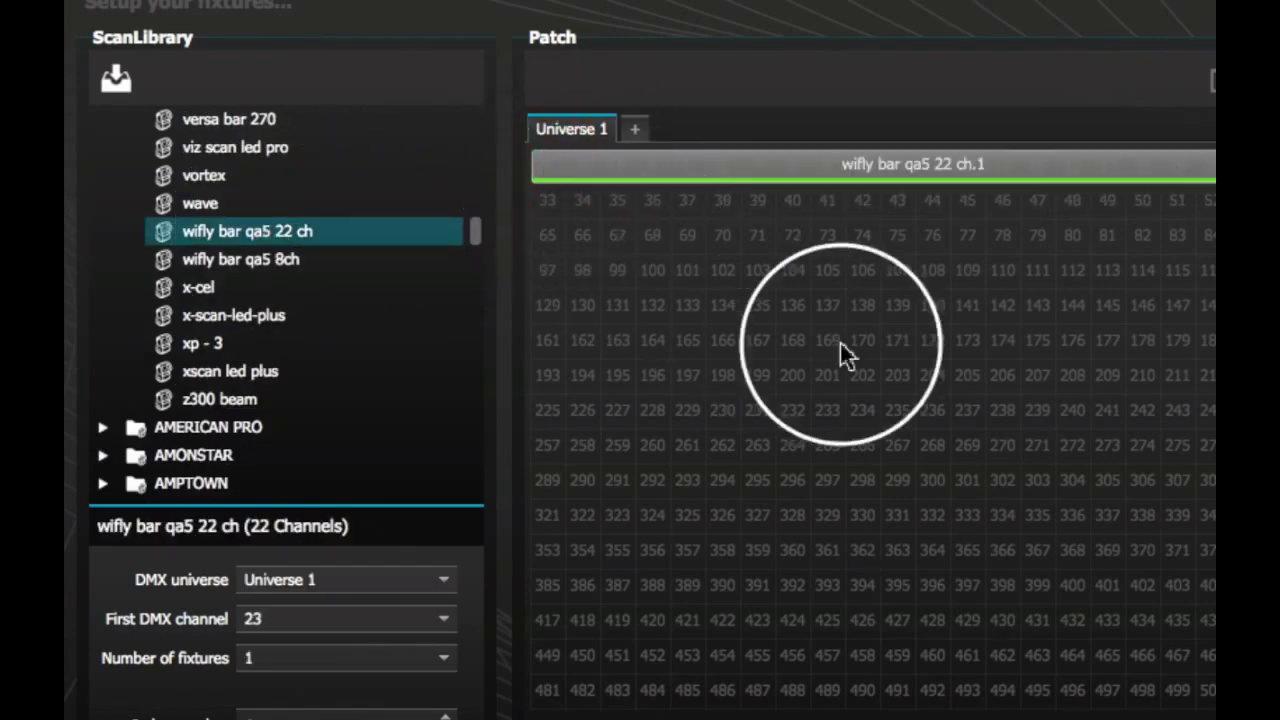
mouse_move(1034, 180)
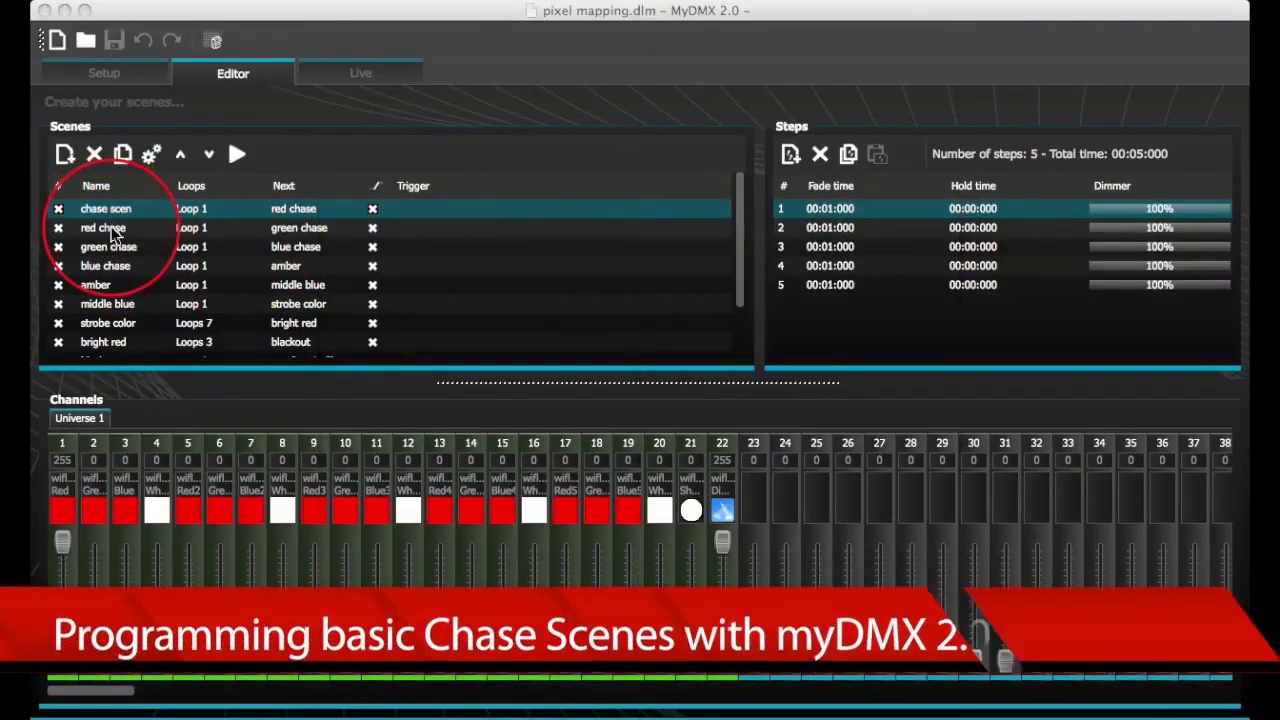
Step: Review the channel levels of each scene in the pixel mapping show, from red chase down to bright red
click(113, 228)
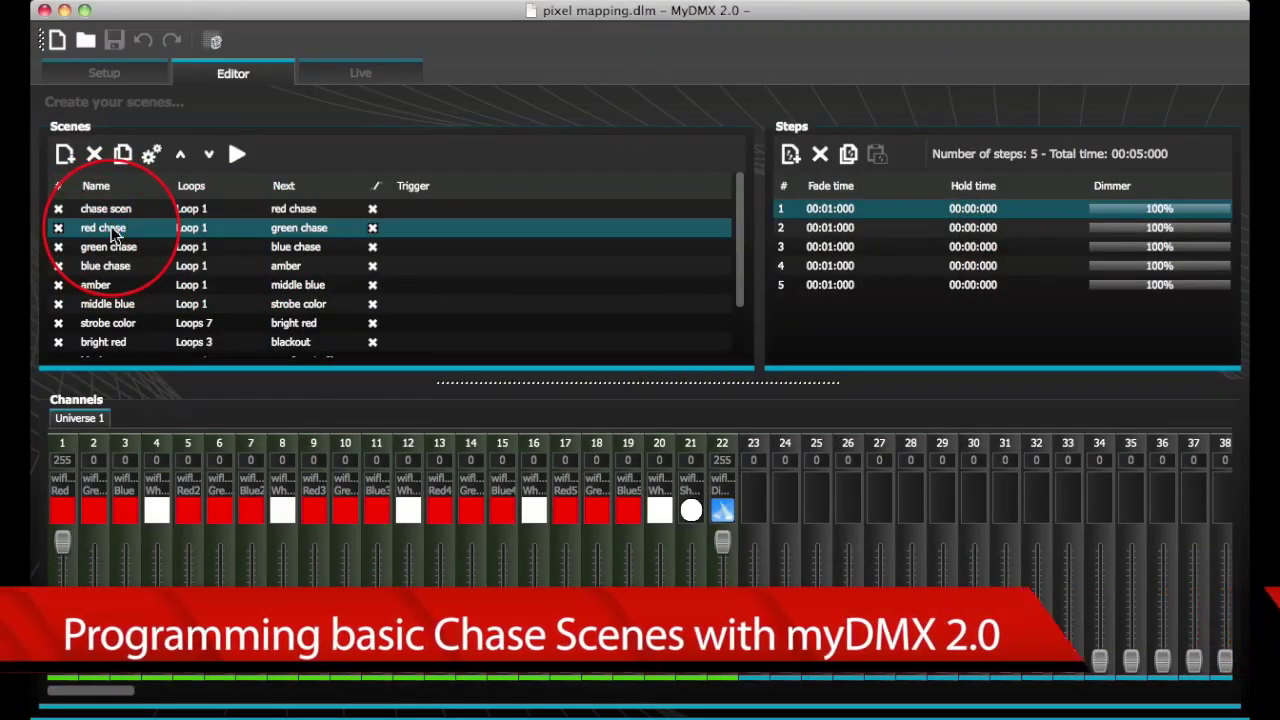
click(113, 250)
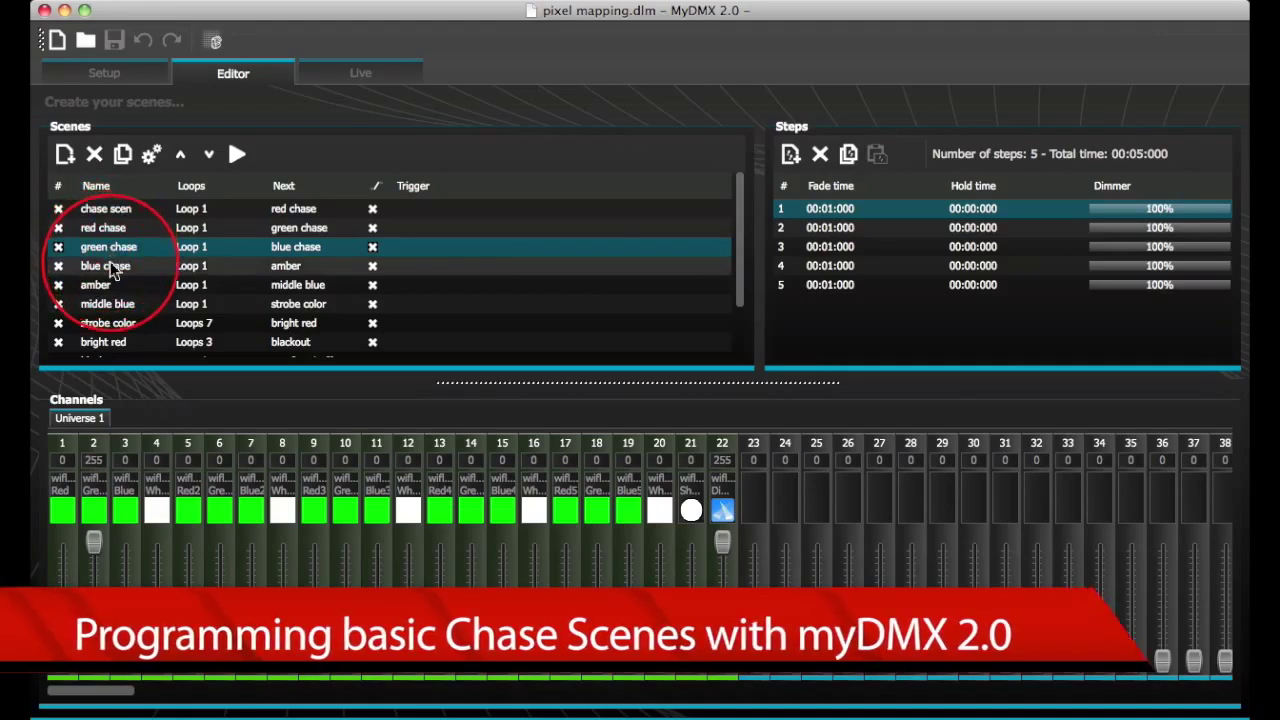
click(113, 267)
click(113, 287)
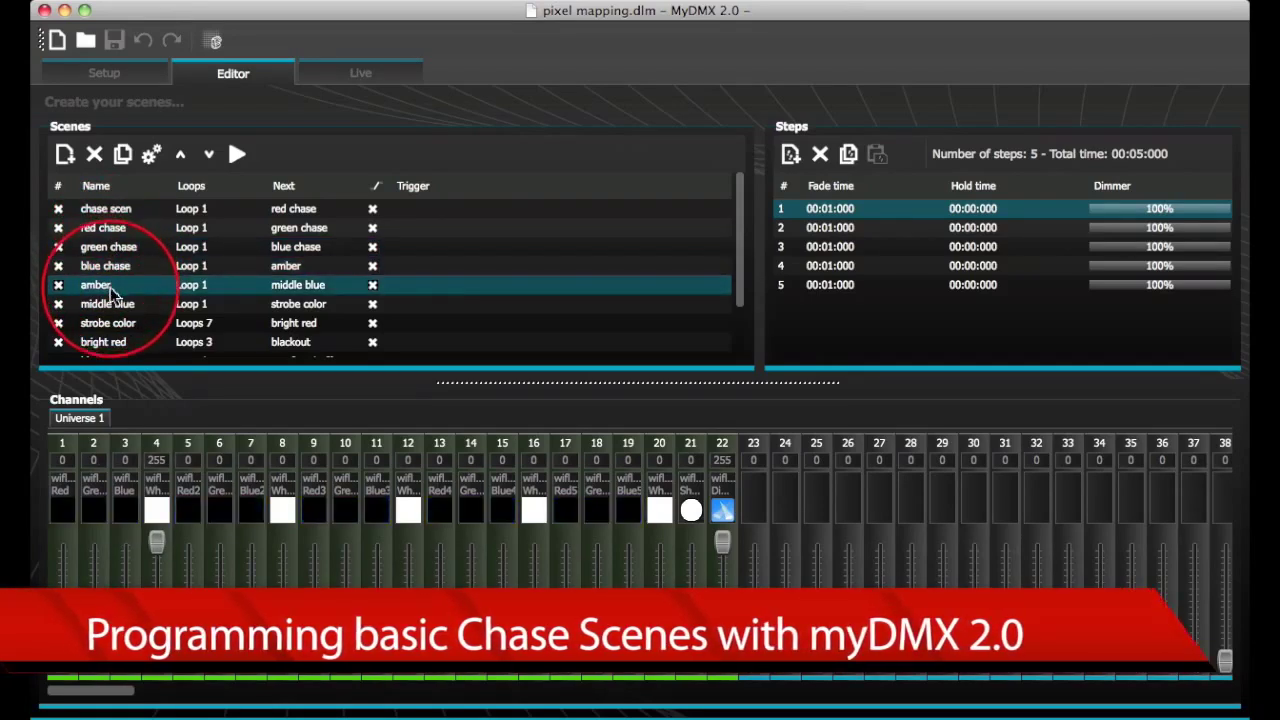
click(113, 305)
click(113, 323)
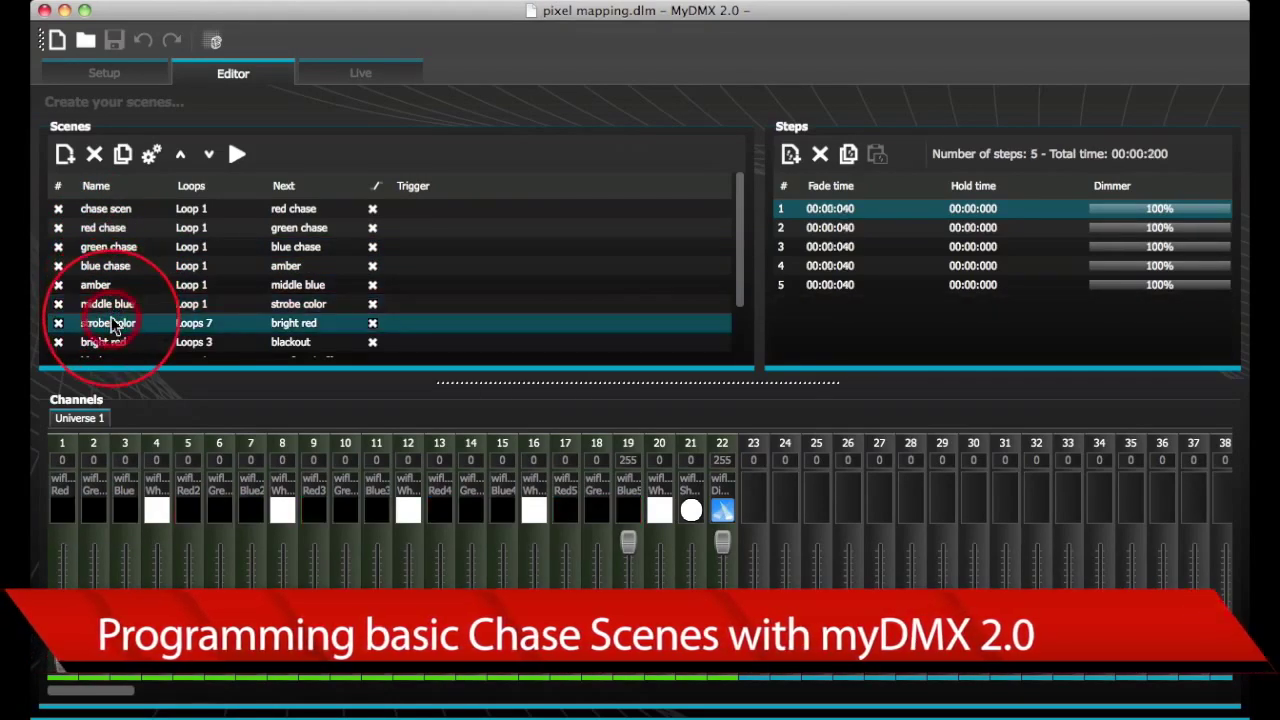
click(113, 342)
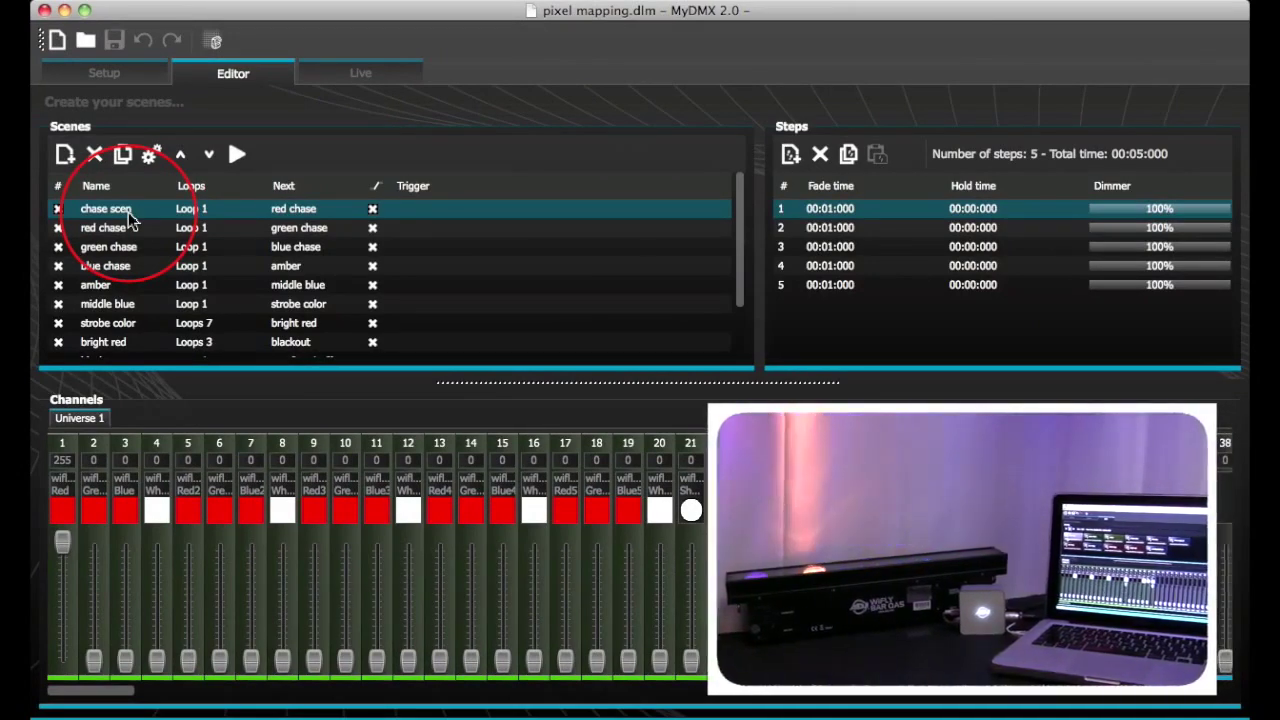
Step: Examine the channel levels in each of the five steps of the chase scen scene
click(837, 265)
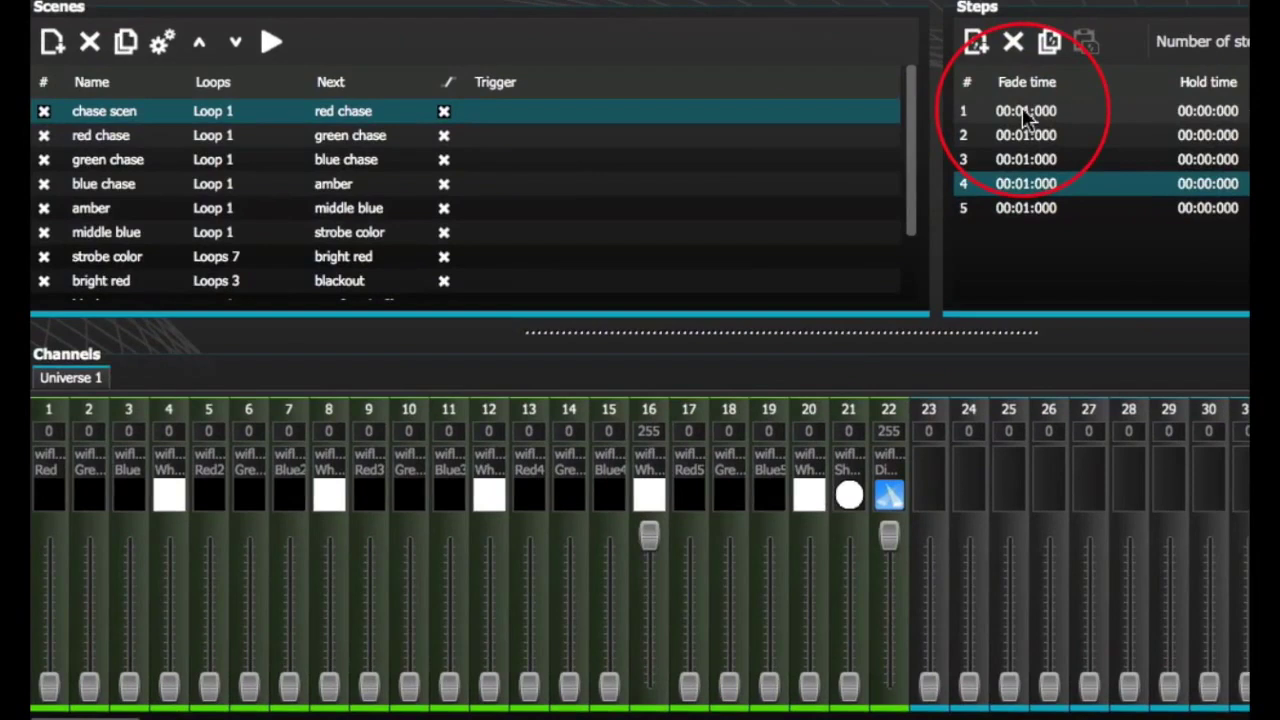
click(1022, 110)
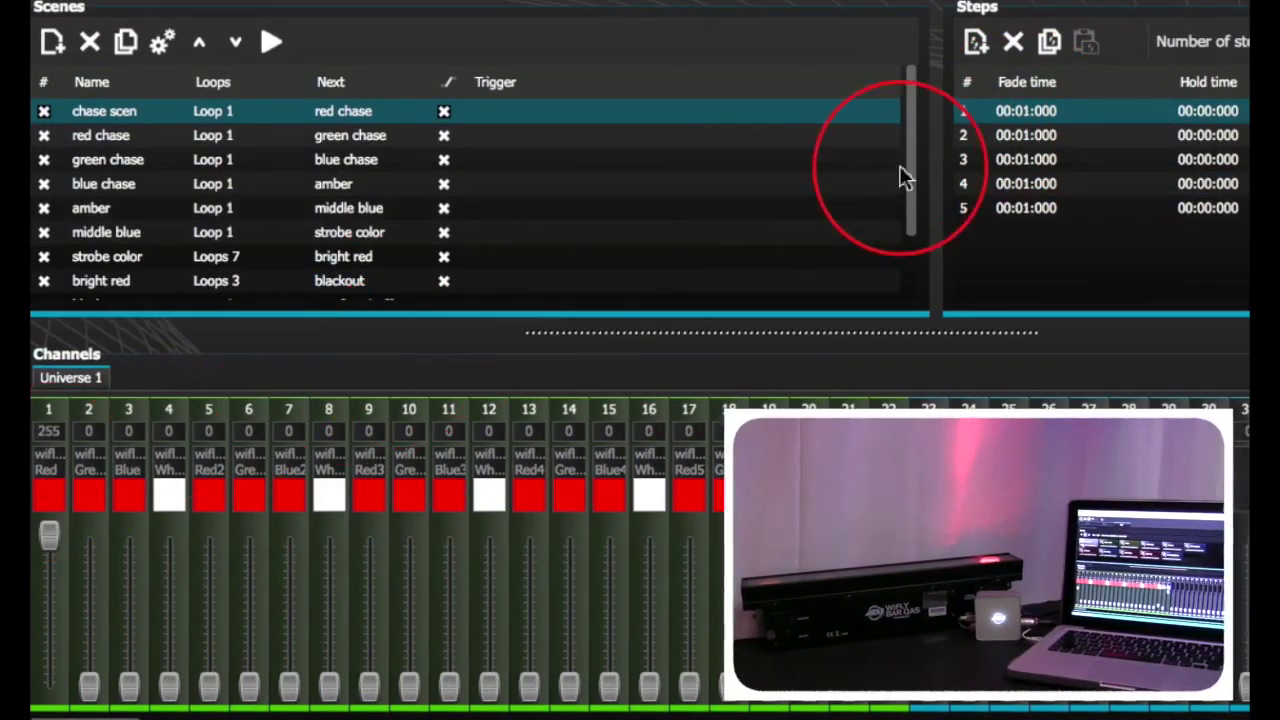
click(1008, 135)
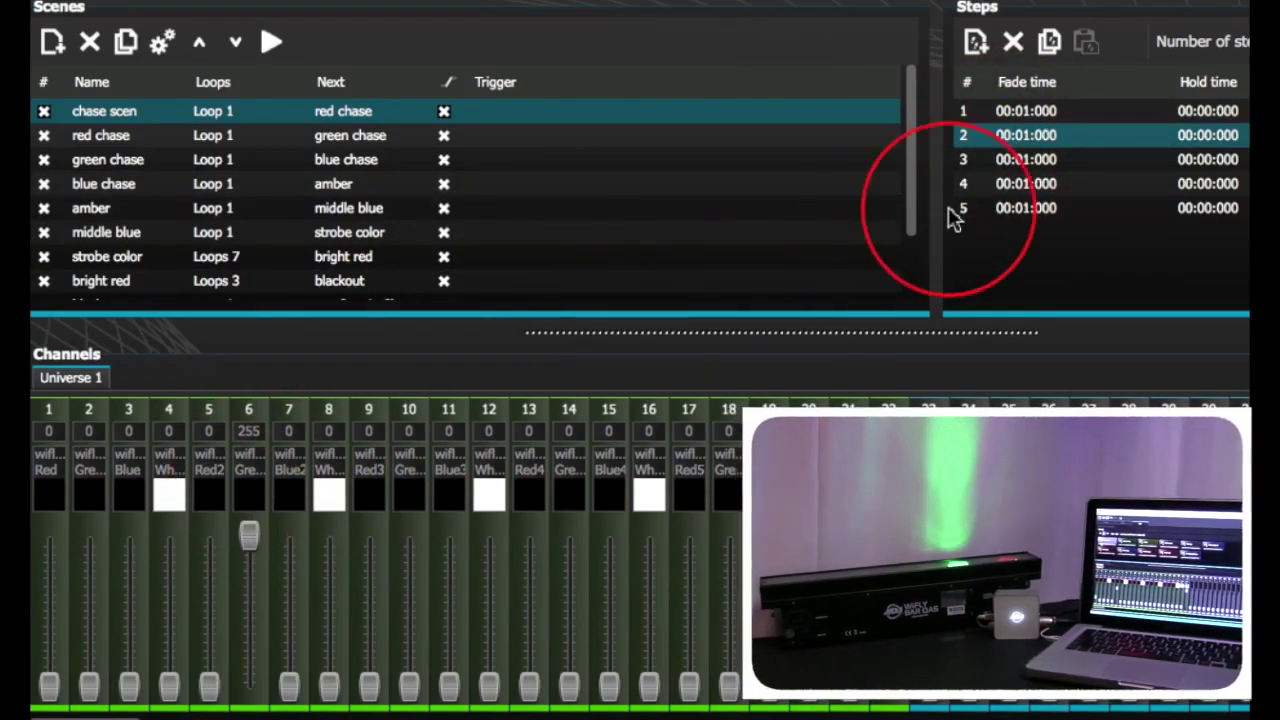
click(1028, 160)
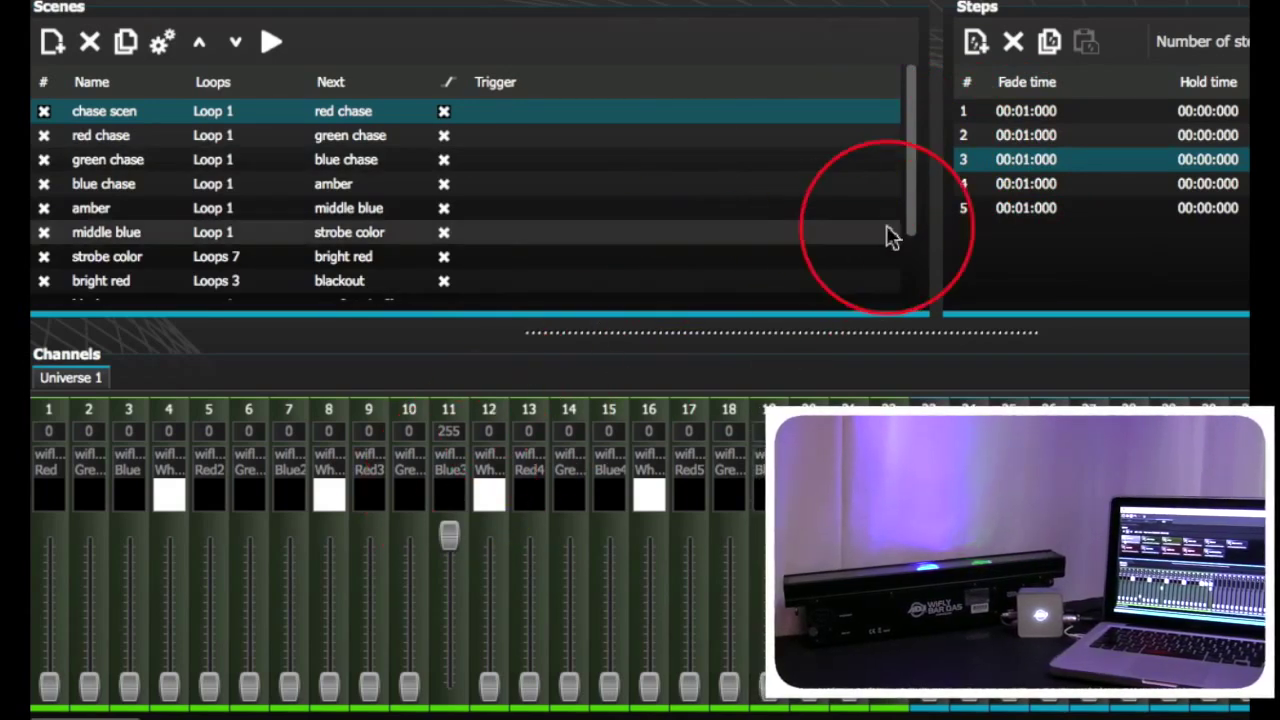
click(1022, 185)
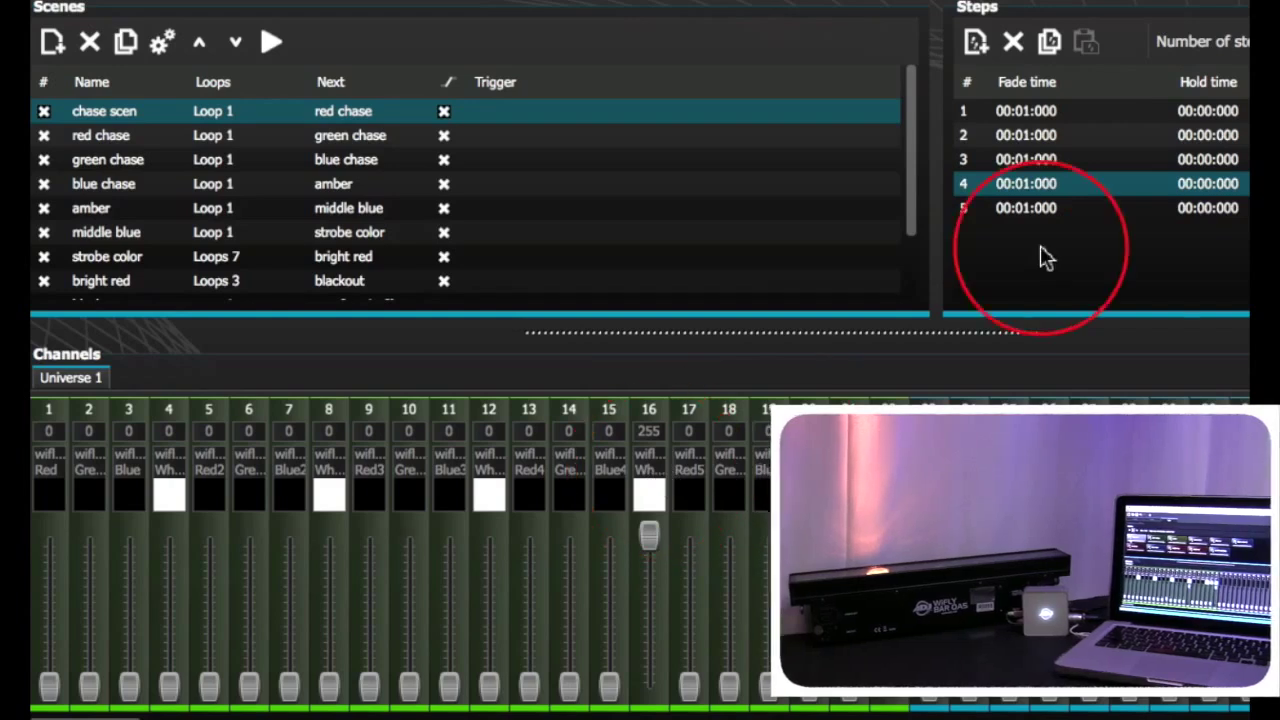
click(1042, 212)
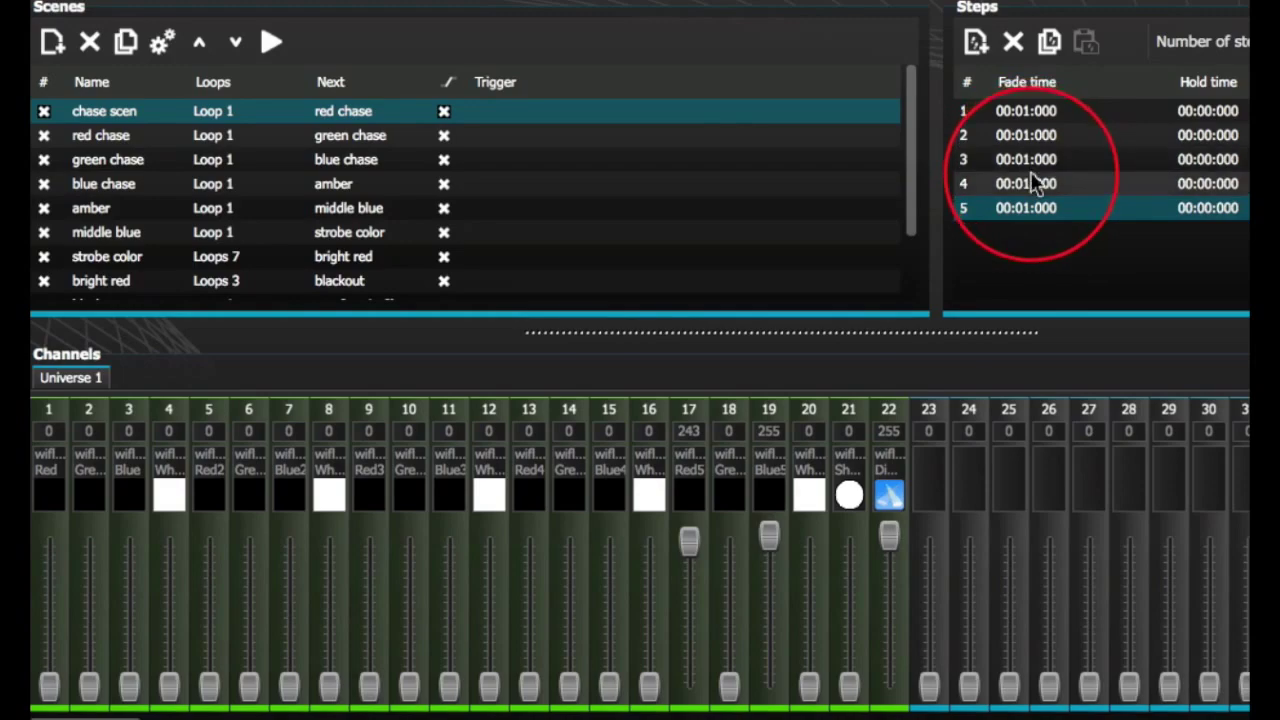
Step: Check the first two steps of the LowOpacityChase scene and play the scene
click(175, 112)
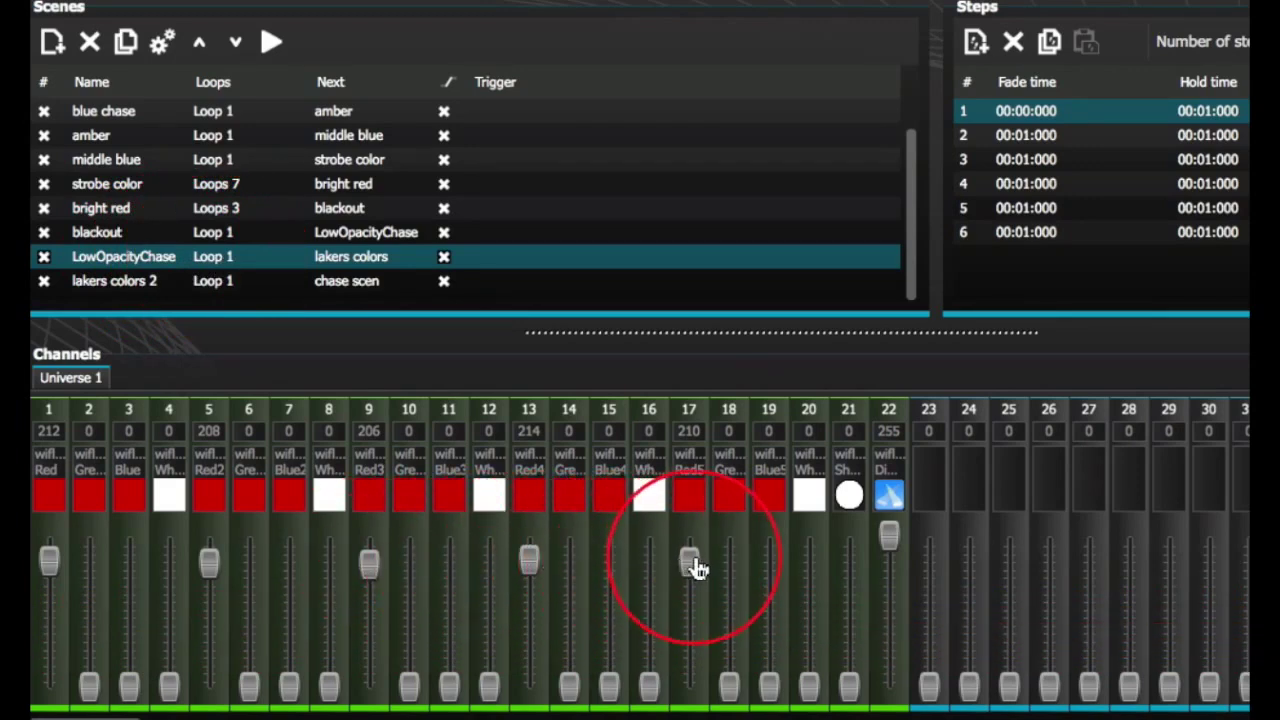
click(1036, 137)
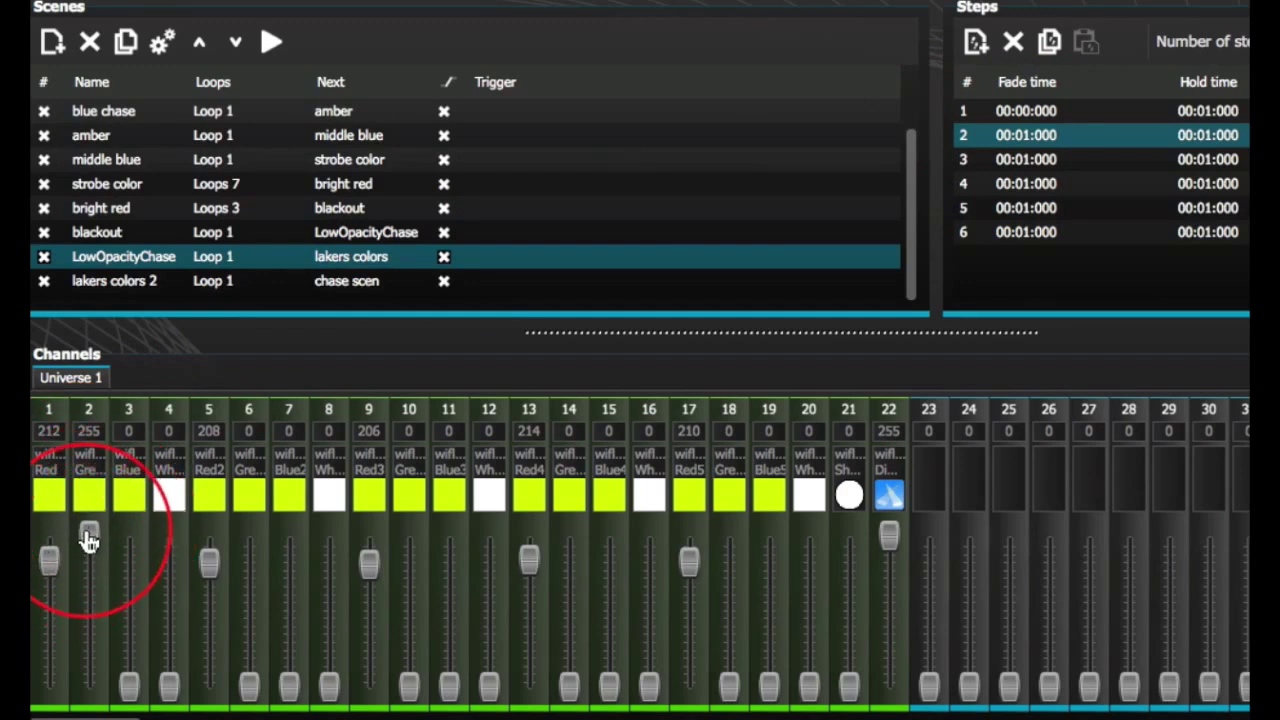
click(271, 42)
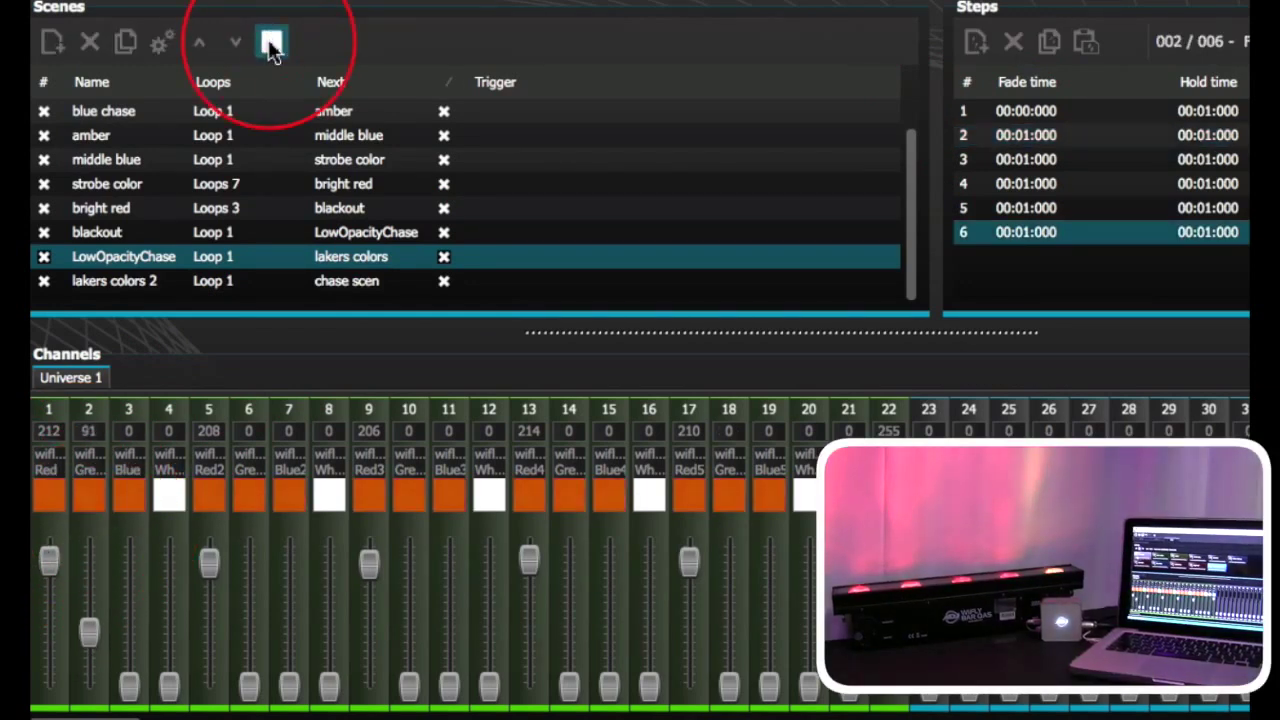